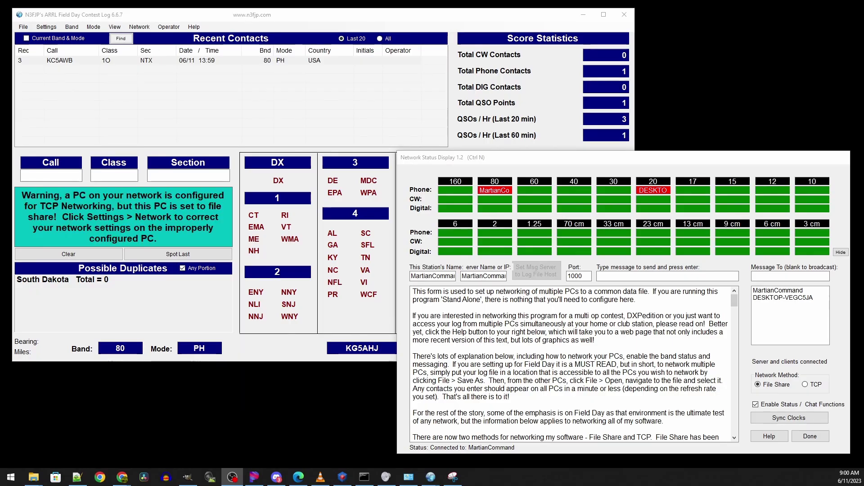
Open the network status display and change the network method from File Share to TCP, acknowledging the notice
key(alt+Tab)
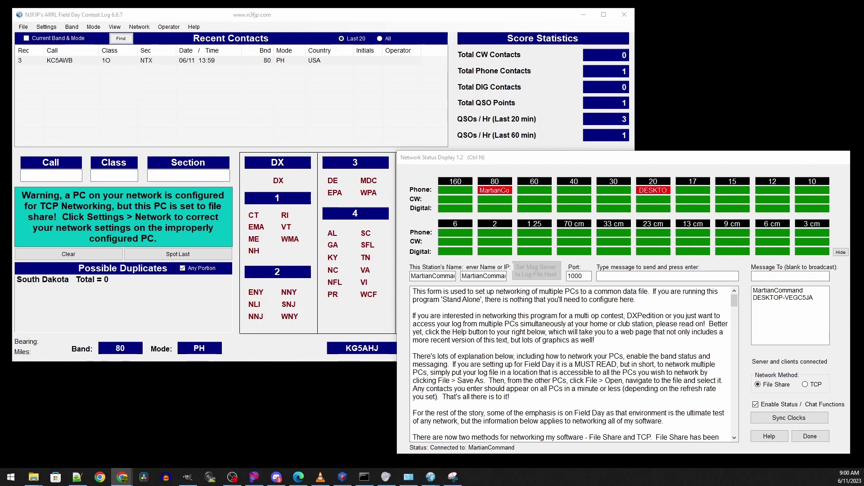
key(alt+Tab)
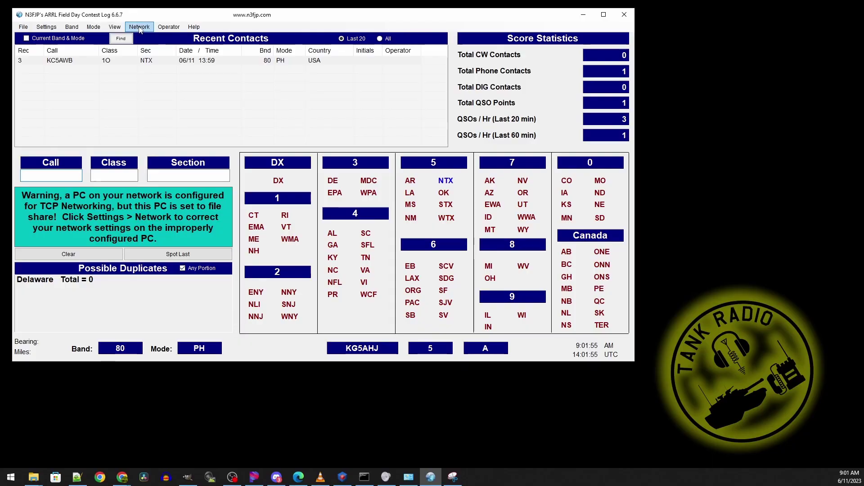
click(139, 27)
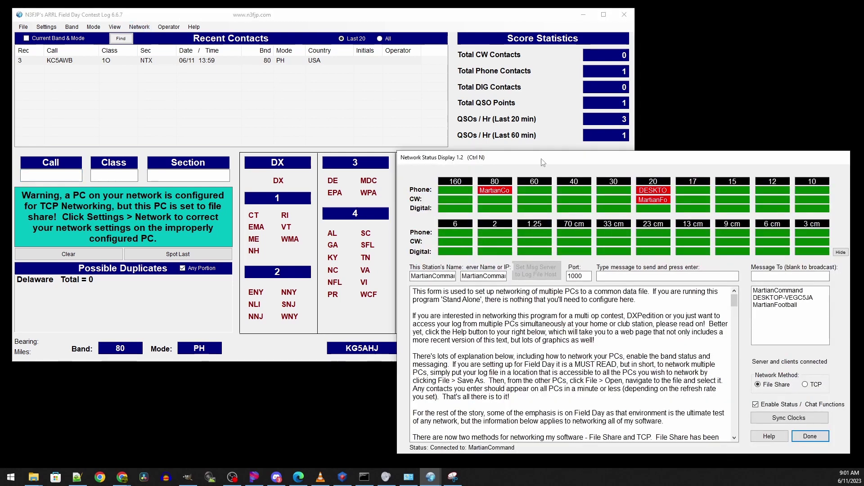
drag(538, 162, 509, 136)
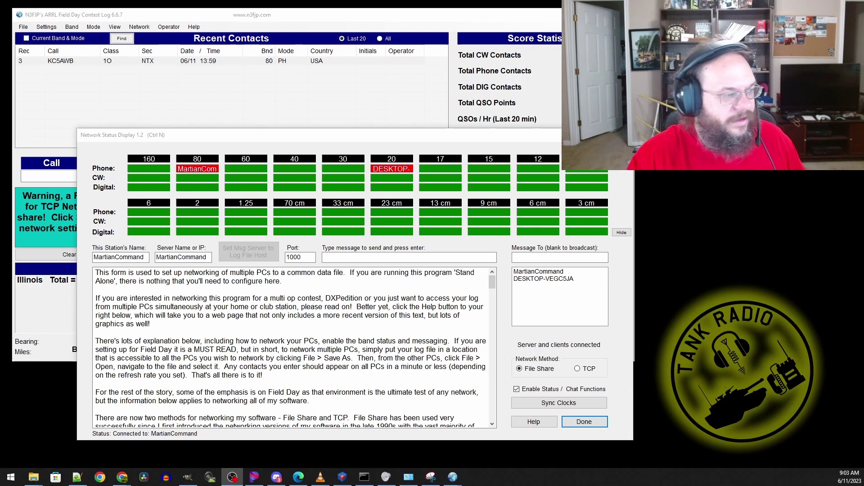
click(577, 369)
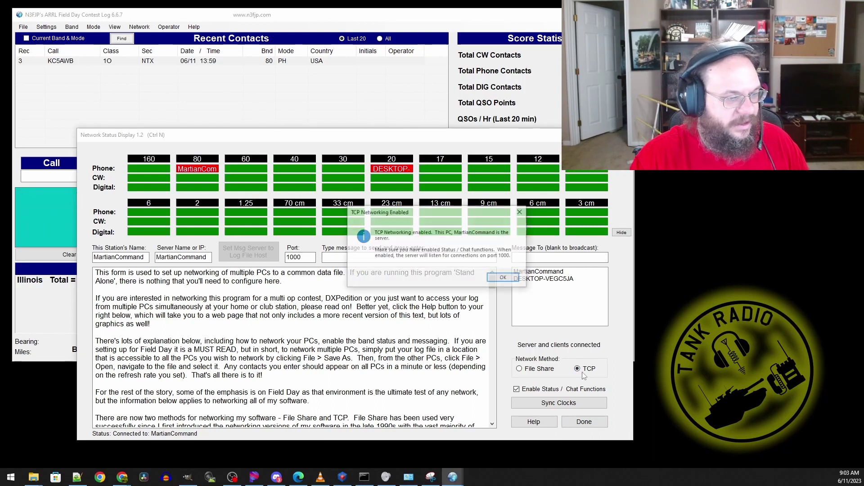
click(504, 279)
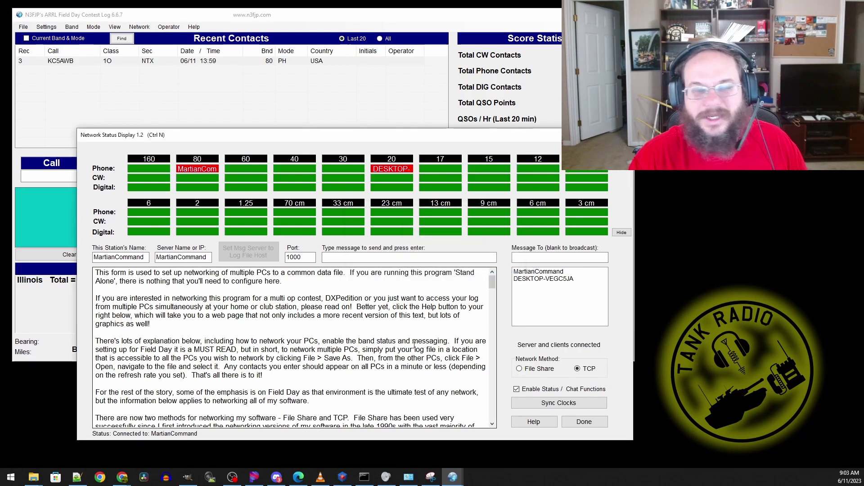
Check the port, server name and station name fields, and reopen the network status display to verify the connection
double_click(294, 258)
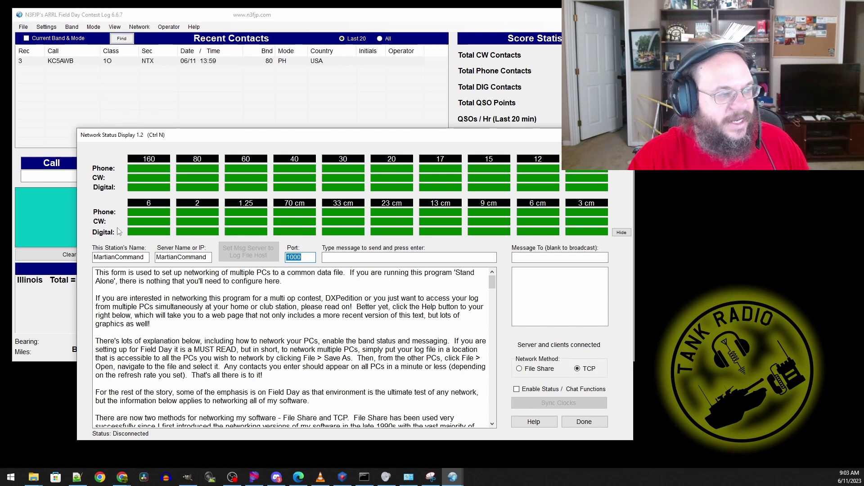
double_click(167, 257)
double_click(101, 258)
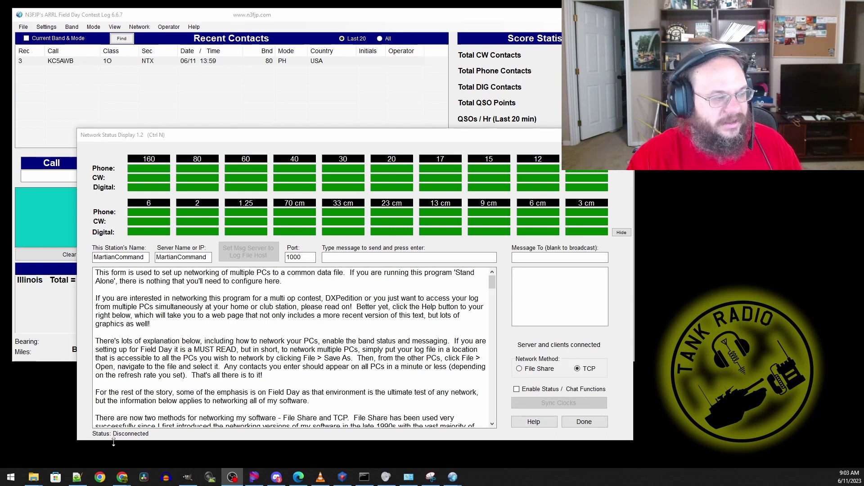
click(583, 422)
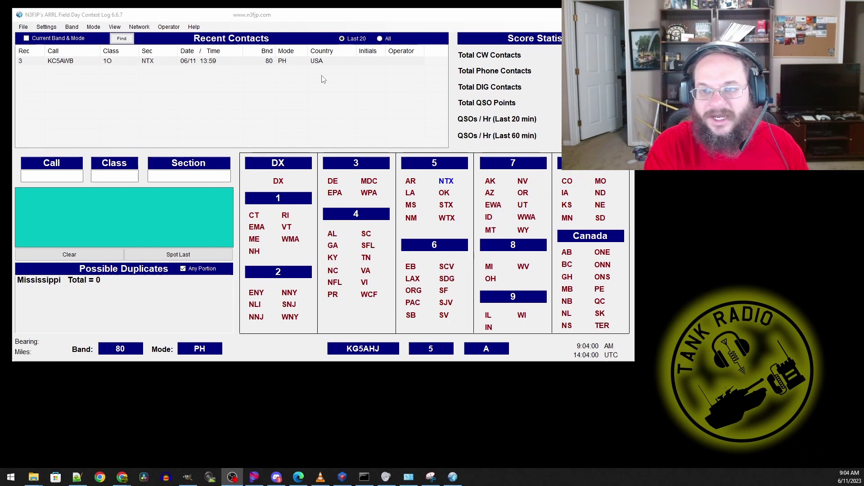
key(ctrl+n)
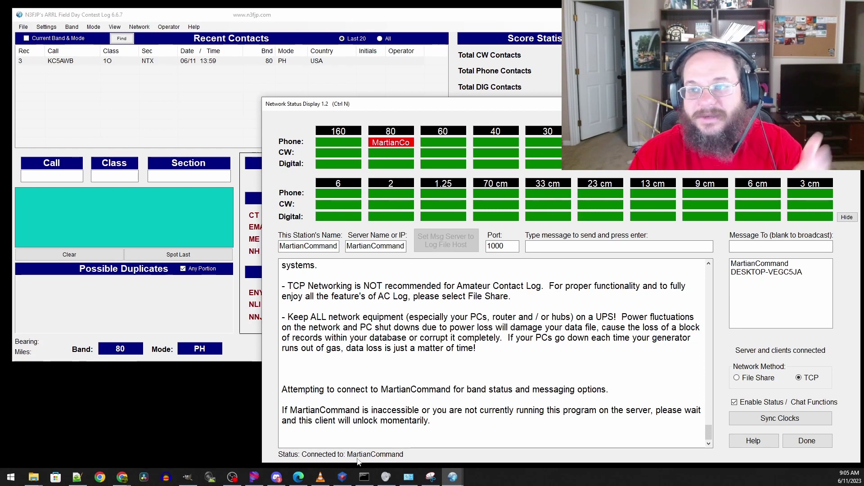
drag(608, 104, 352, 102)
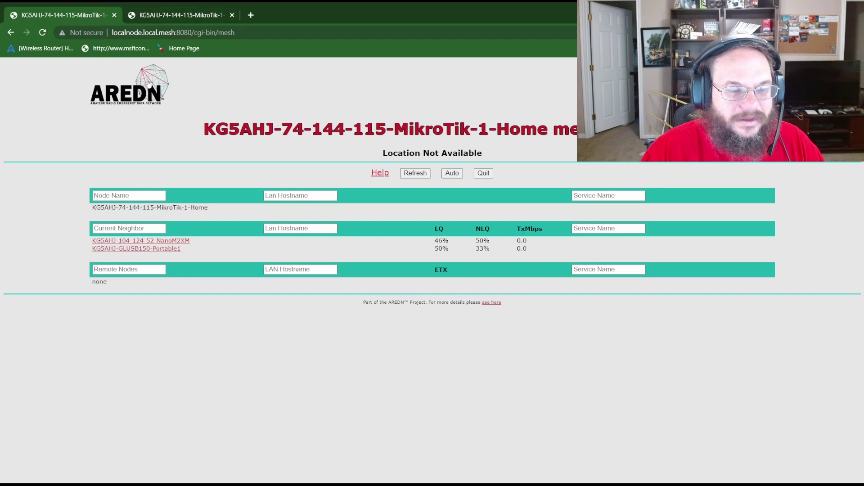
Switch to the MikroTik node's setup page in the browser and examine its Basic Setup settings
click(175, 16)
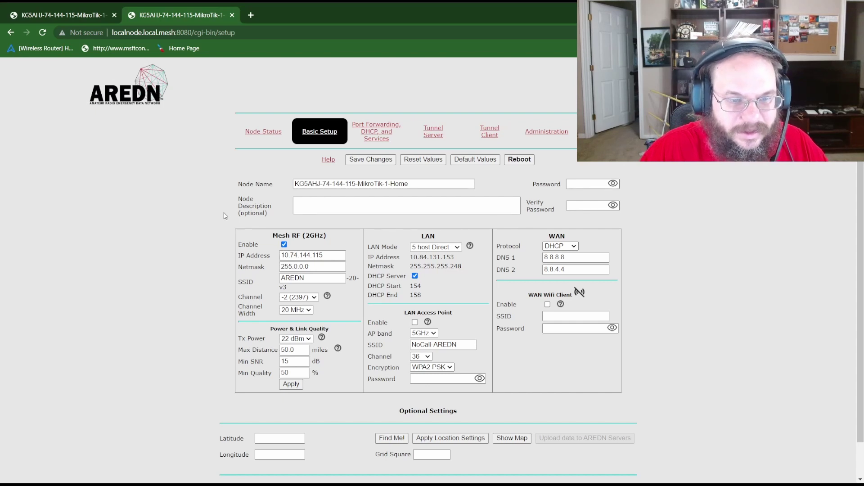
scroll(266, 180, down, 1)
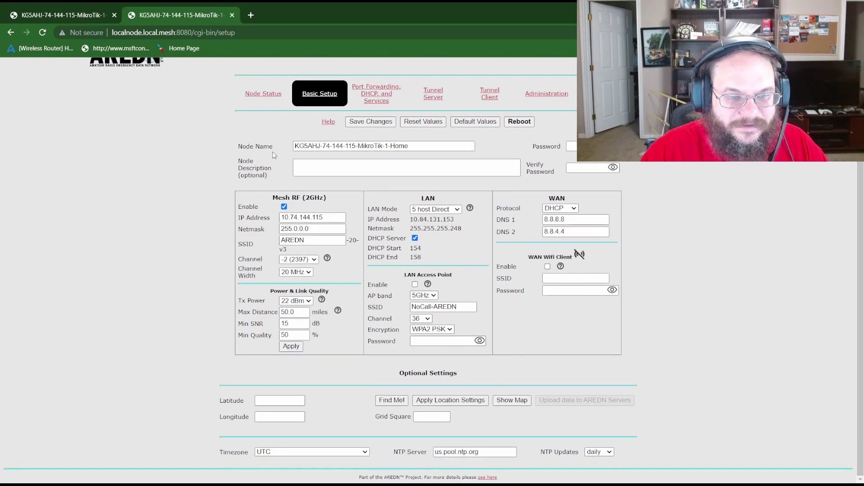
scroll(461, 229, up, 1)
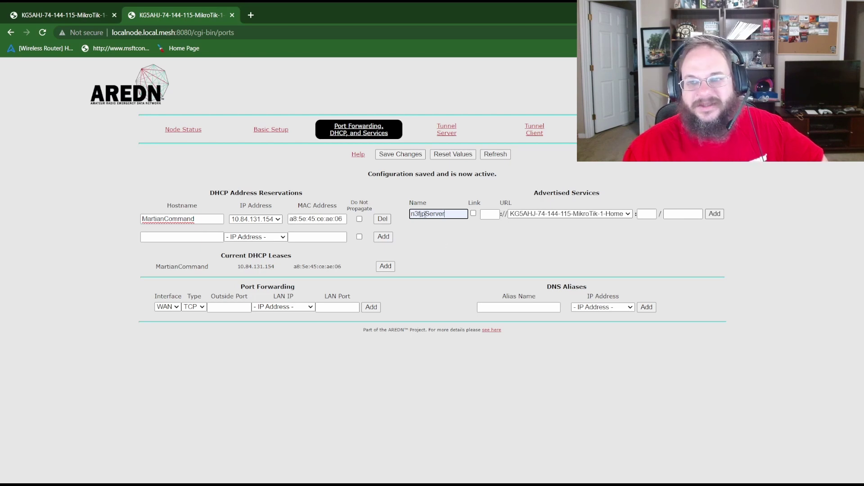
Add the n3fjpServer advertised service as a tcp link to MartianCommand on port 1000 and save the configuration
click(473, 214)
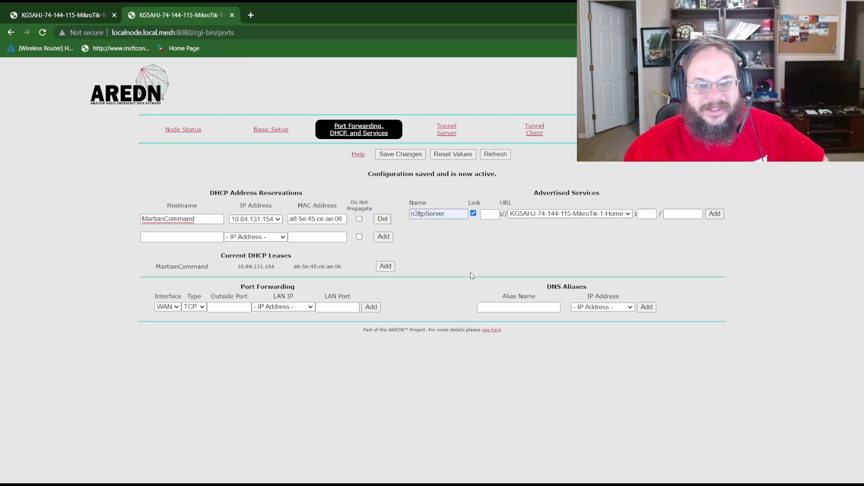
click(491, 214)
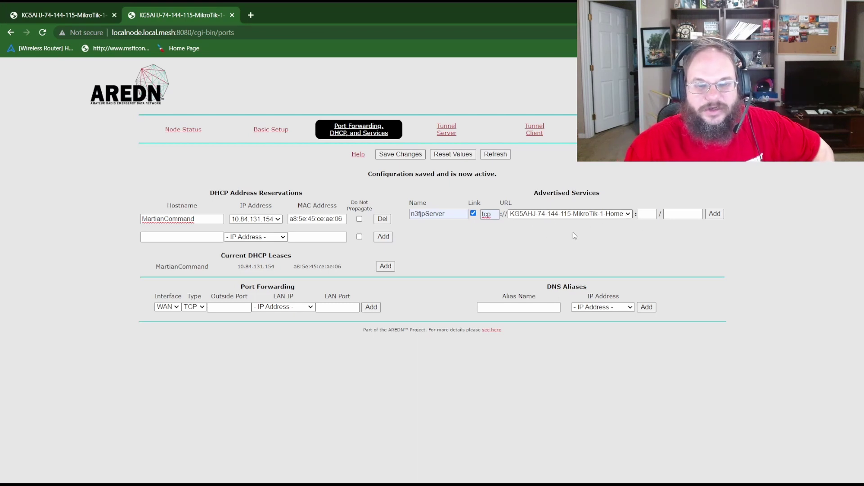
key(Down)
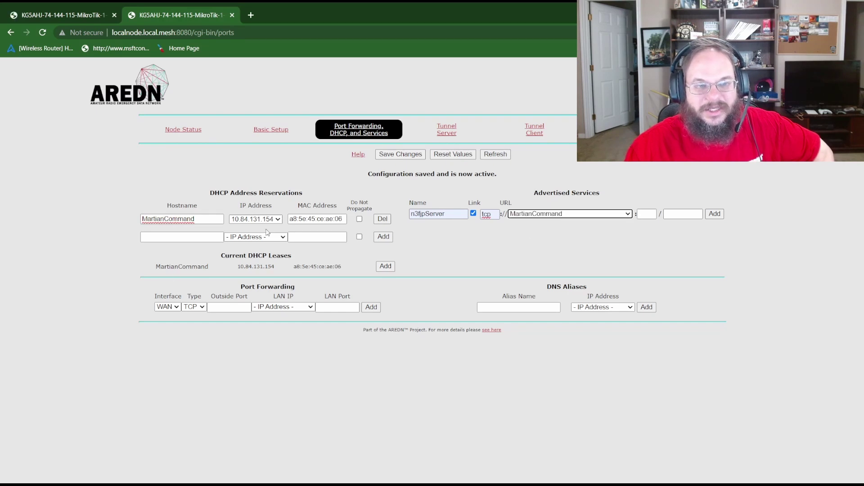
key(Tab)
text(1000)
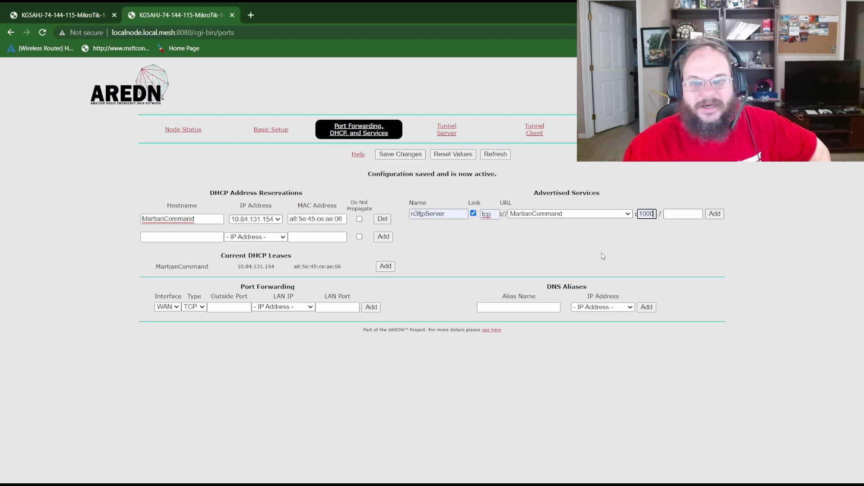
click(714, 214)
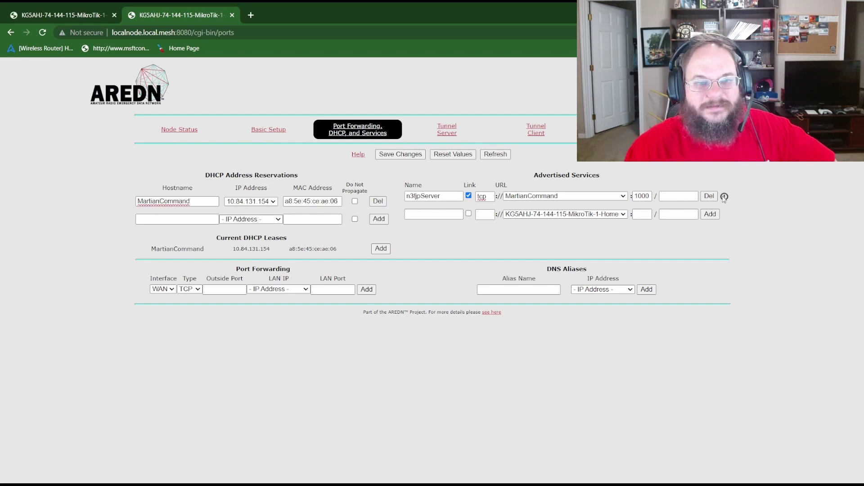
click(406, 154)
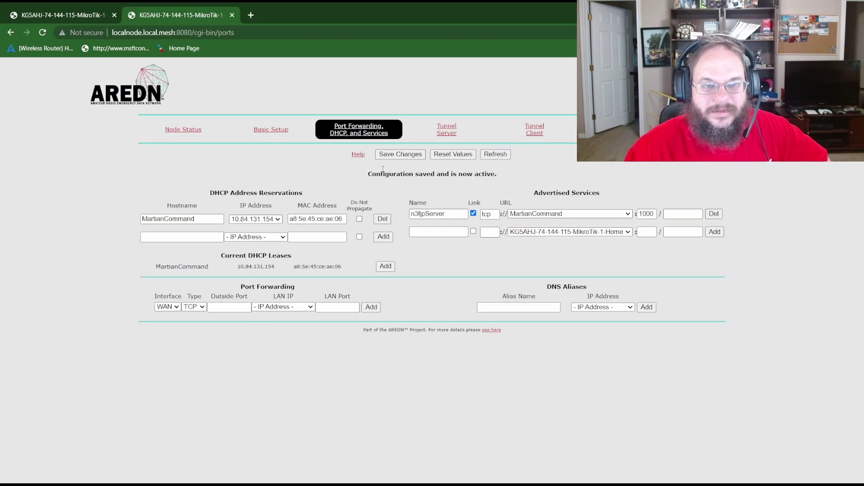
drag(368, 175, 565, 188)
click(563, 176)
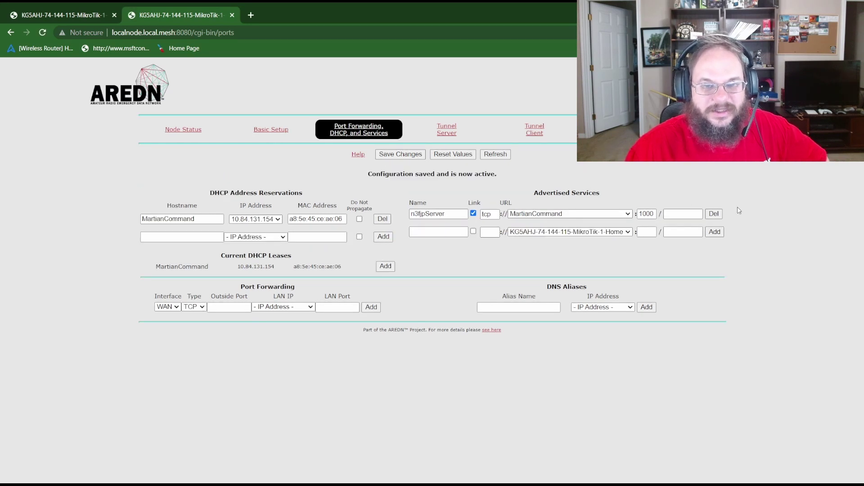
Check the mesh status page and reload the port forwarding, DHCP and services page, allowing the form resubmission
click(66, 17)
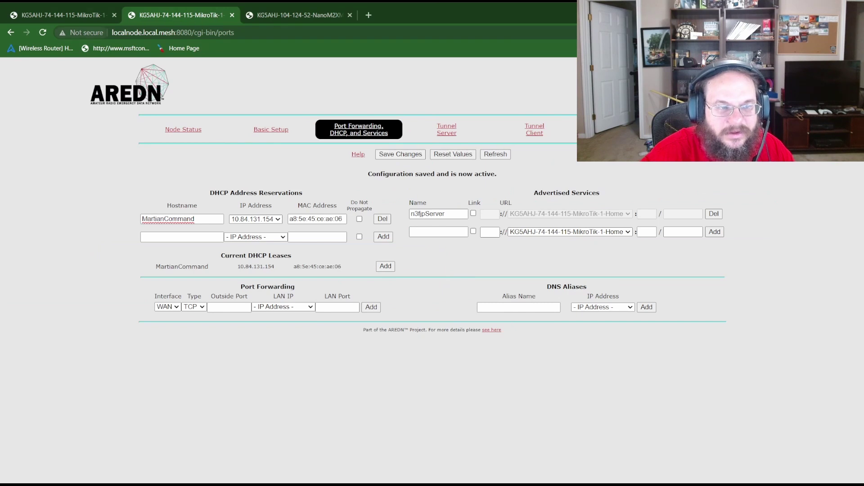
key(F5)
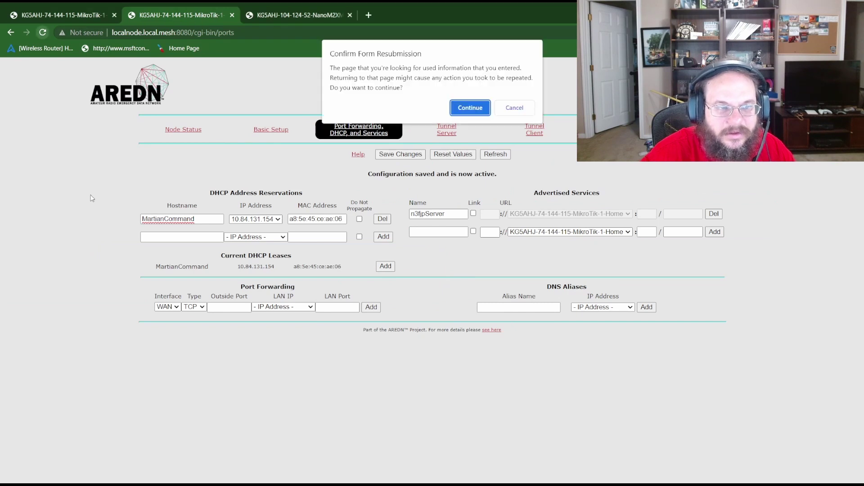
click(478, 107)
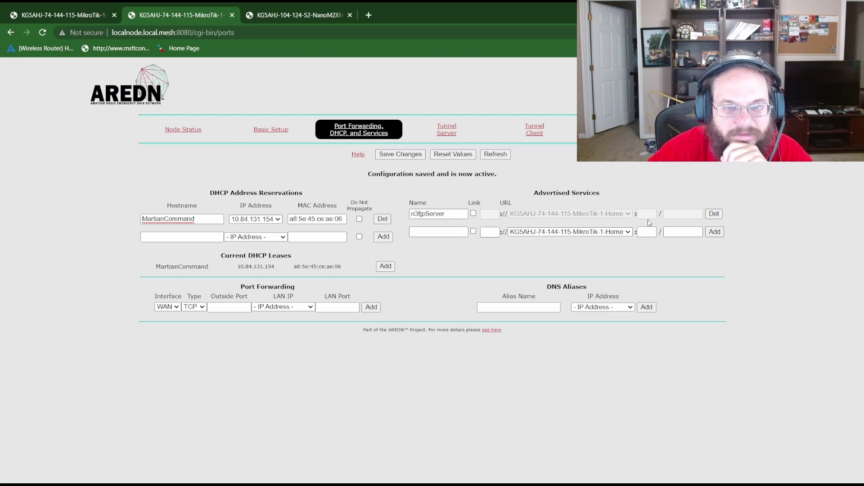
Close the extra node pages and return from mesh status to the home node's port forwarding, DHCP and services setup
key(ctrl+w)
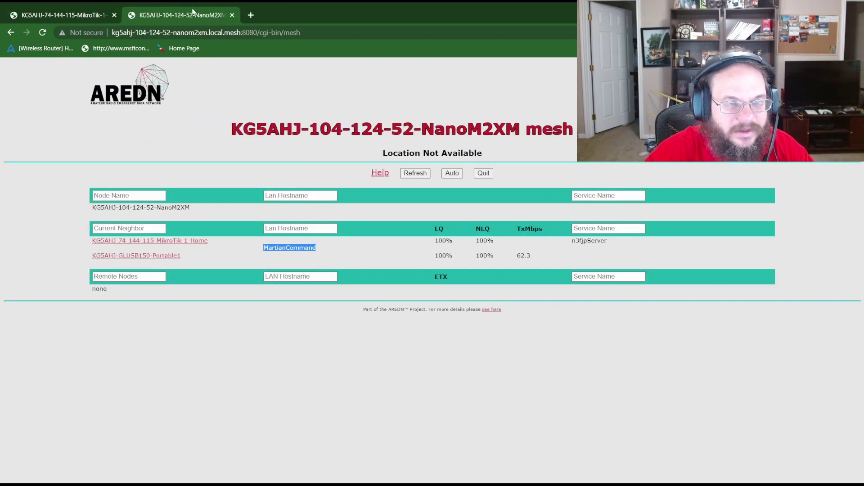
middle_click(193, 12)
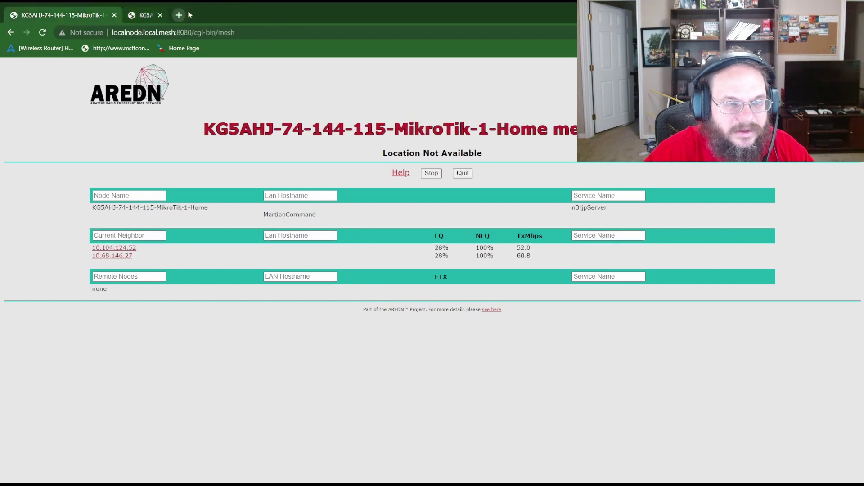
click(463, 174)
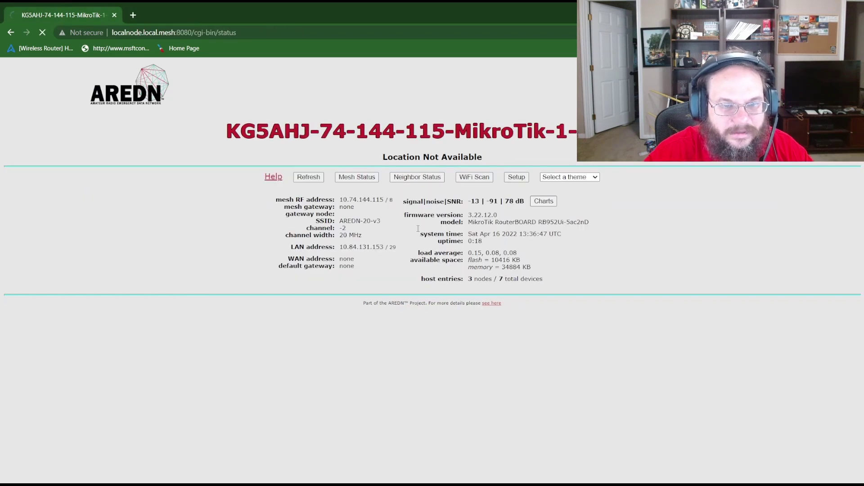
click(379, 139)
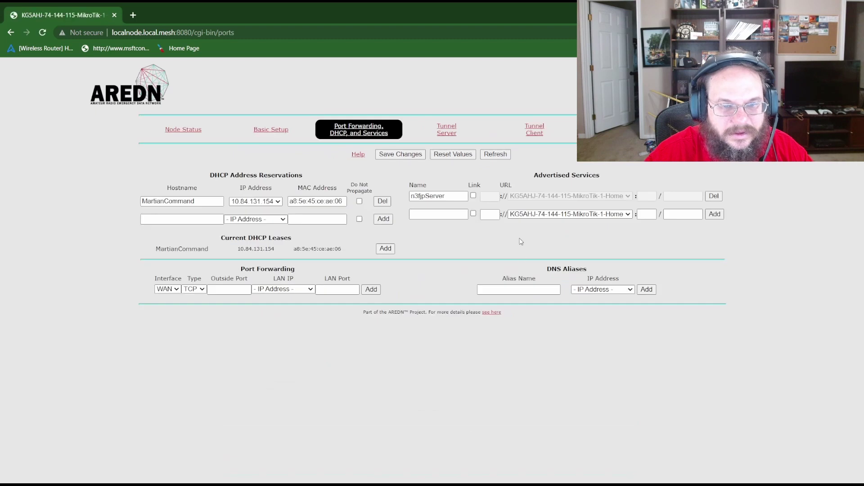
Replace the unlinked n3fjpServer service with a tcp link to the MikroTik home node on port 1000 and save it
double_click(439, 196)
key(BackSpace)
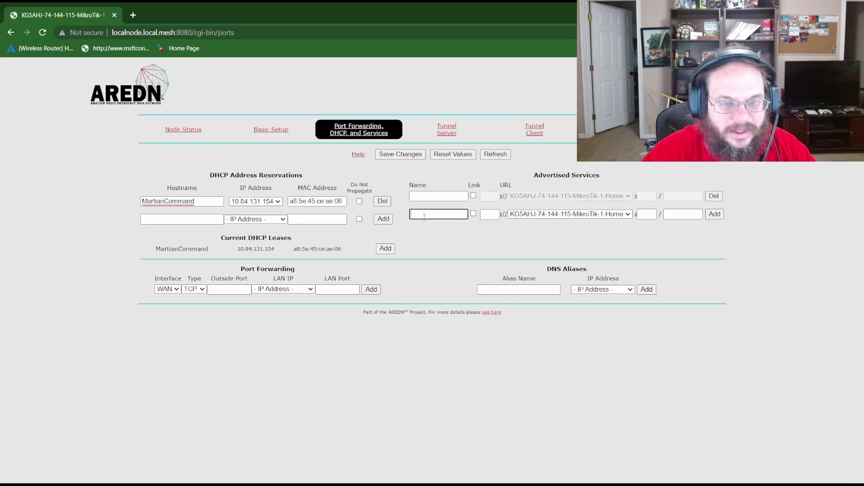
click(489, 216)
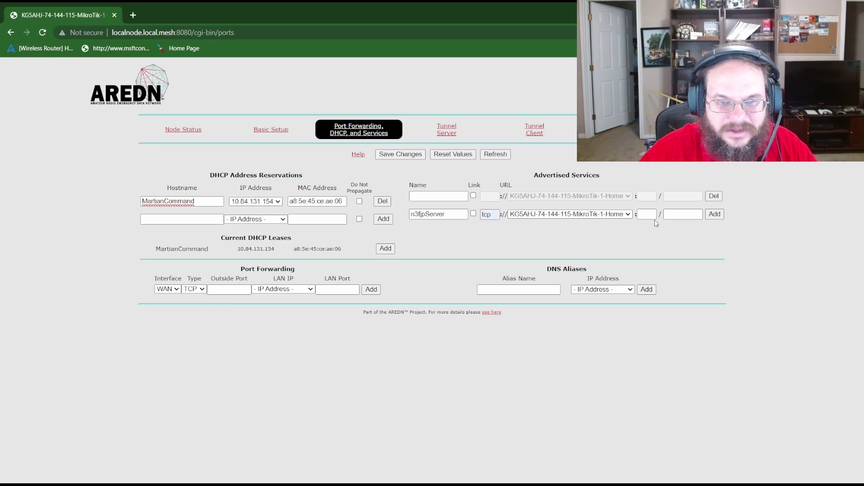
text(1000)
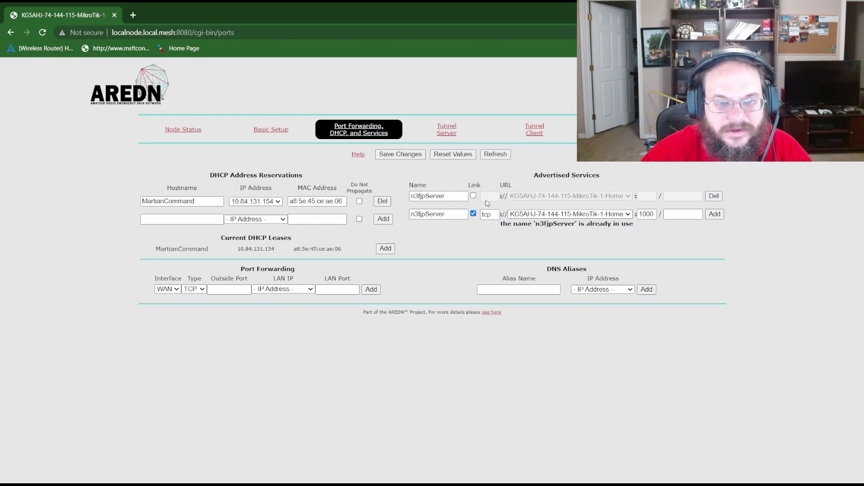
click(708, 198)
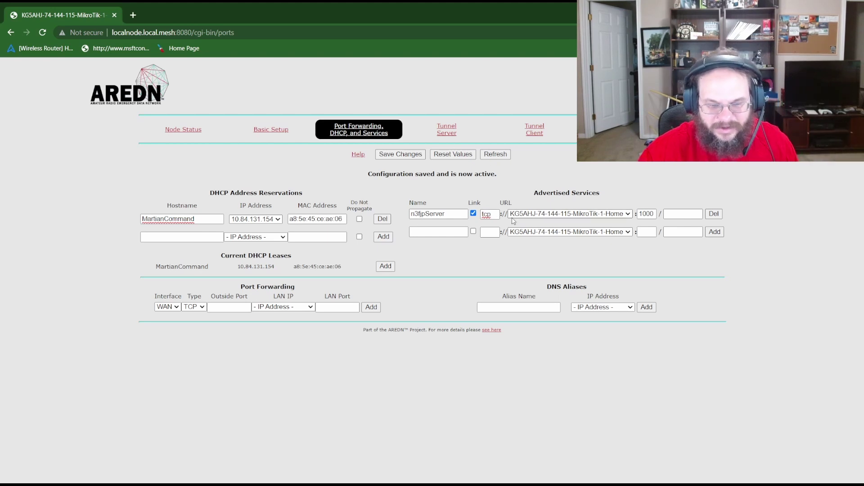
Duplicate the services page in the browser and turn on automatic refresh of the mesh status page to check the advertised service
key(alt+d)
key(alt+Return)
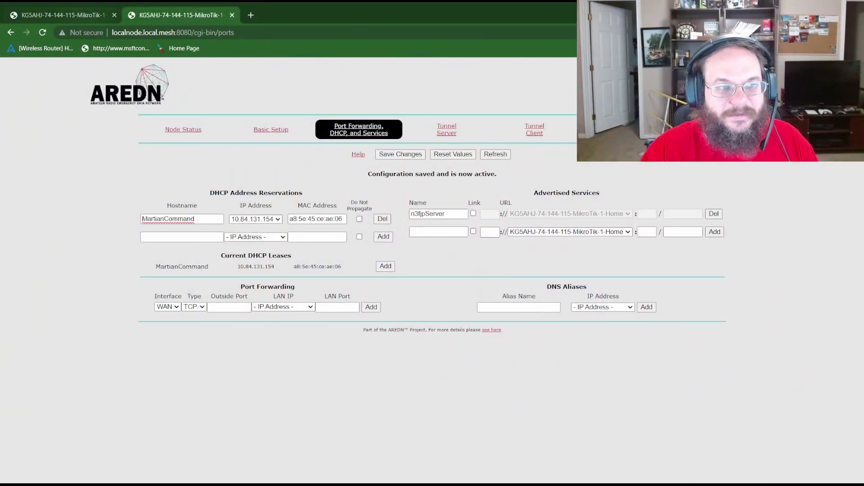
click(87, 17)
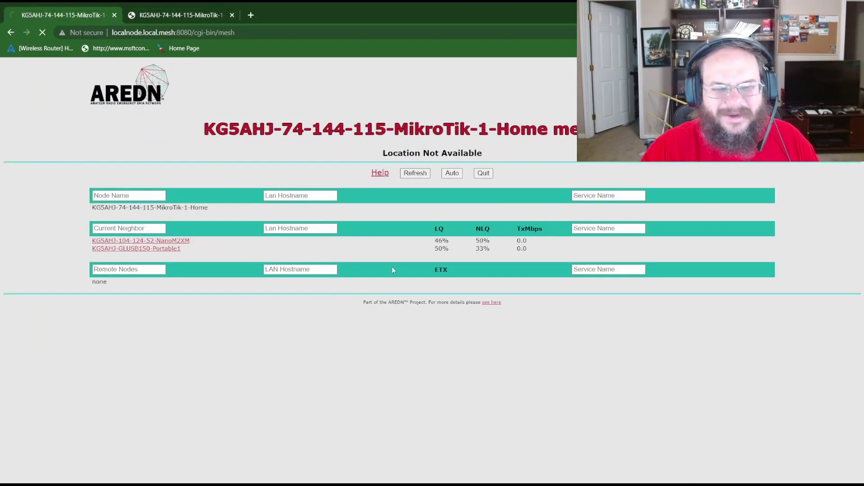
click(451, 175)
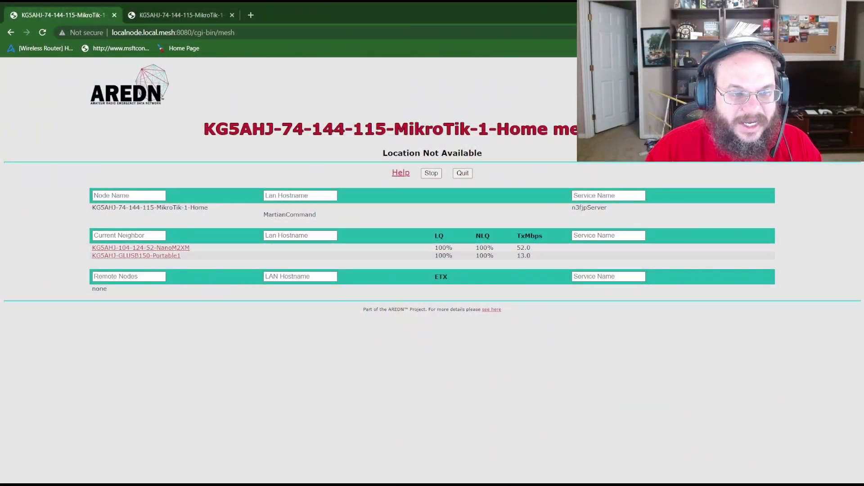
Open the neighbouring NanoM2XM node's page and check its mesh status for the n3fjpServer service advertised by the MikroTik home node
middle_click(141, 247)
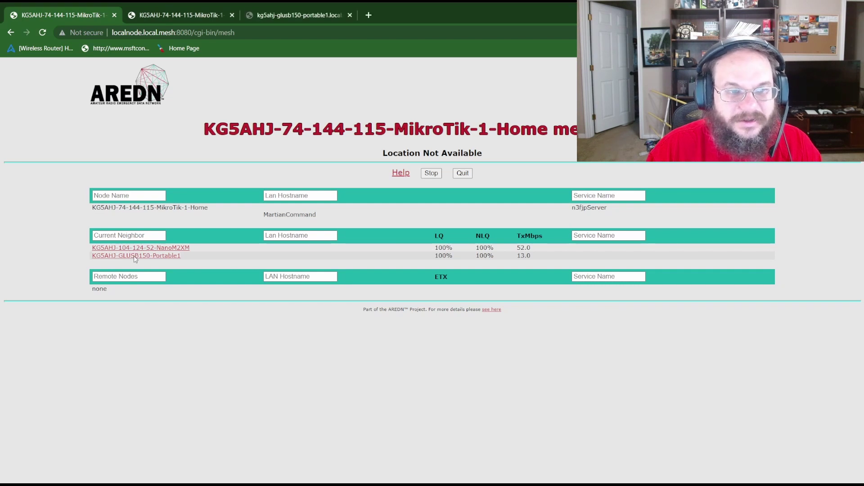
click(297, 15)
drag(487, 131, 575, 131)
click(360, 179)
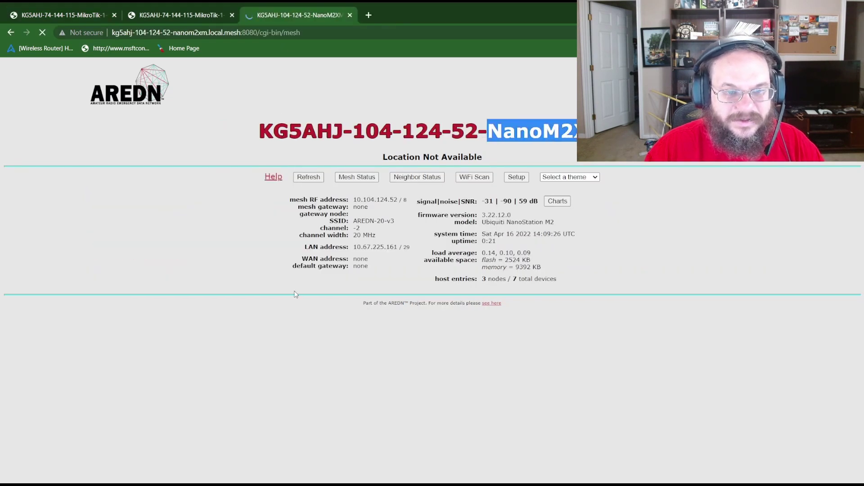
drag(264, 248, 344, 251)
drag(569, 241, 621, 240)
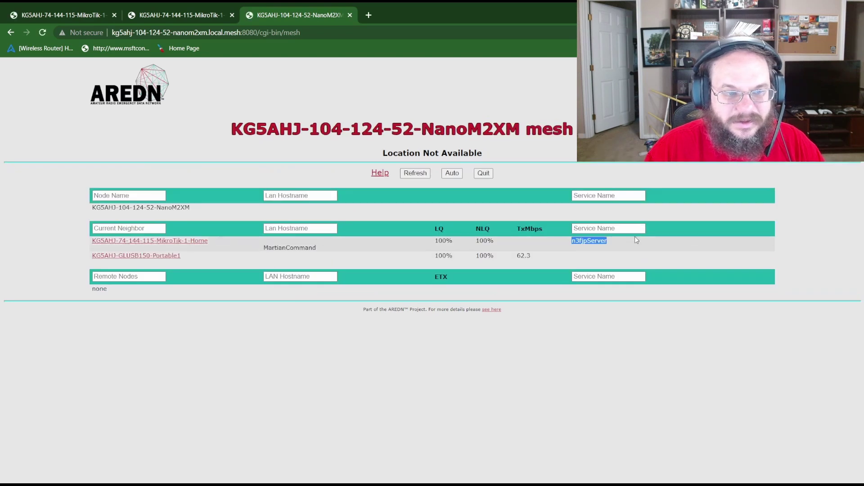
Try to open the GLUSB150-Portable1 node's page from the neighbour list, and close its browser page
click(131, 256)
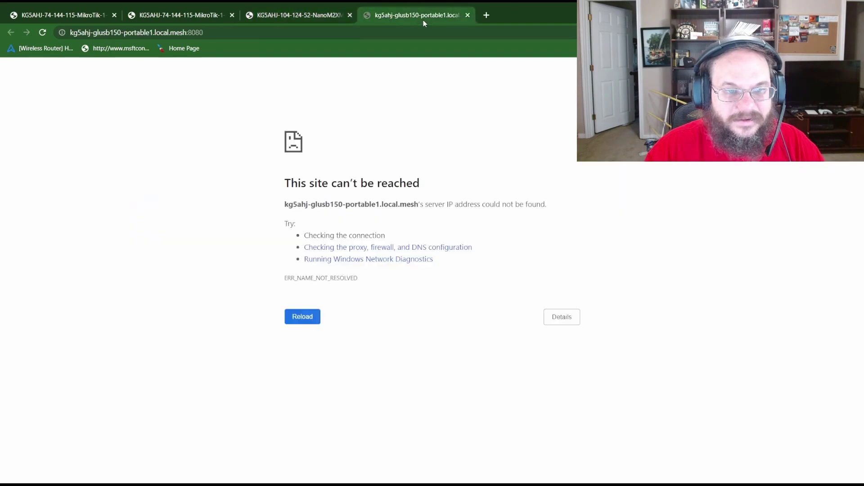
click(423, 21)
click(467, 15)
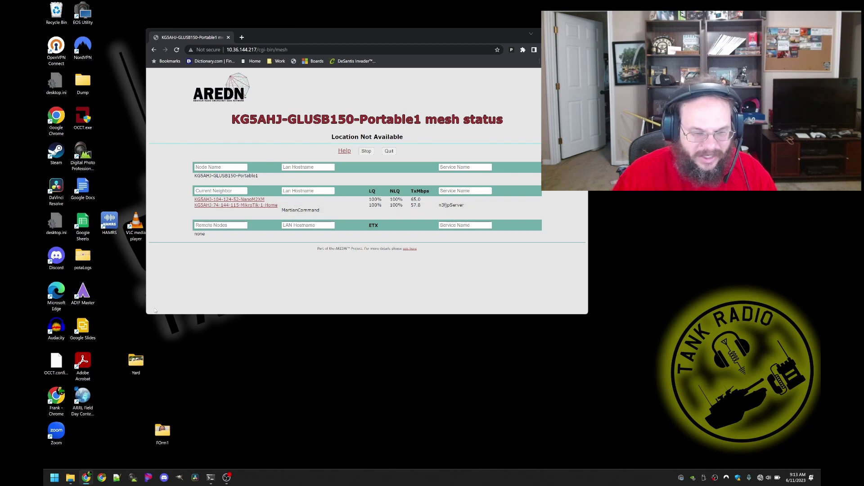
Try to connect the portable computer's ARRL Field Day Contest Log to MartianCommand over TCP, and check the computer's network connection
click(79, 404)
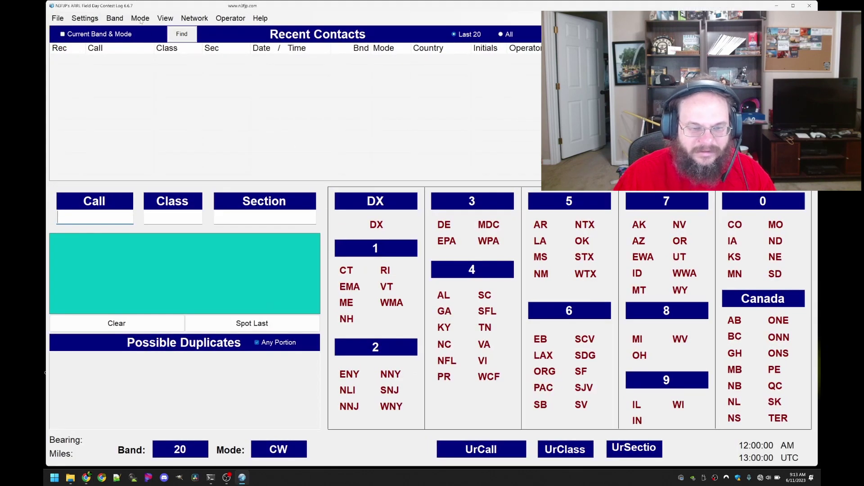
click(141, 19)
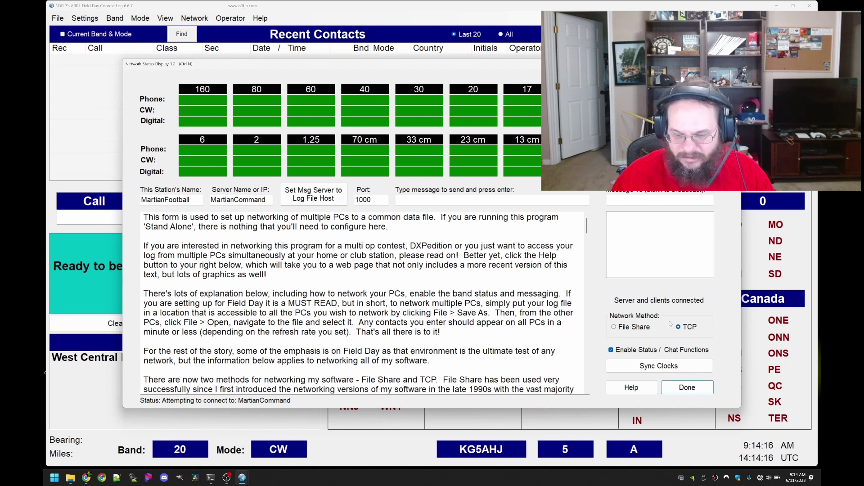
click(680, 327)
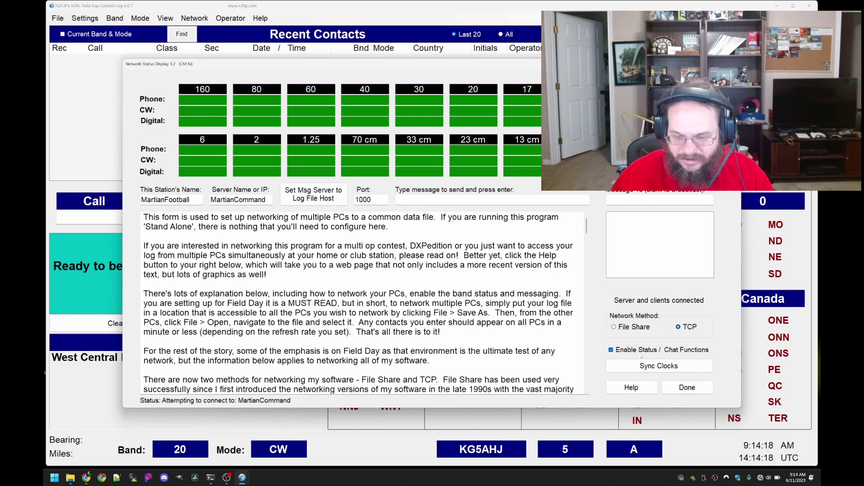
click(663, 390)
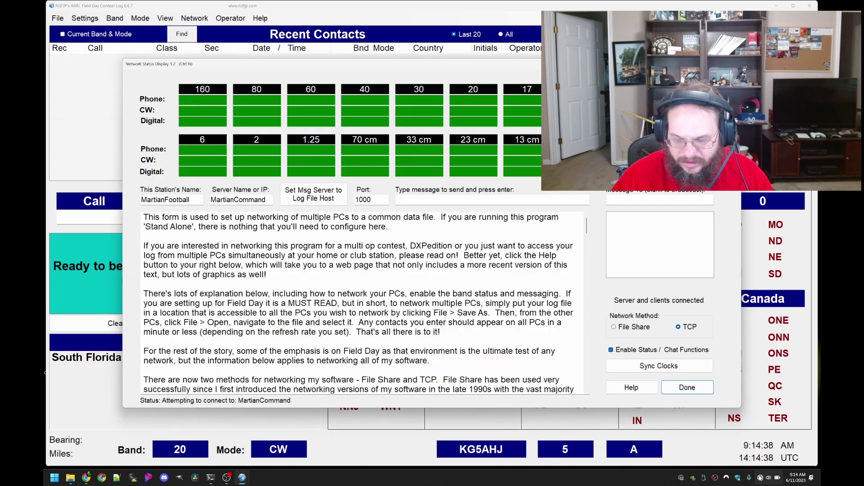
click(768, 478)
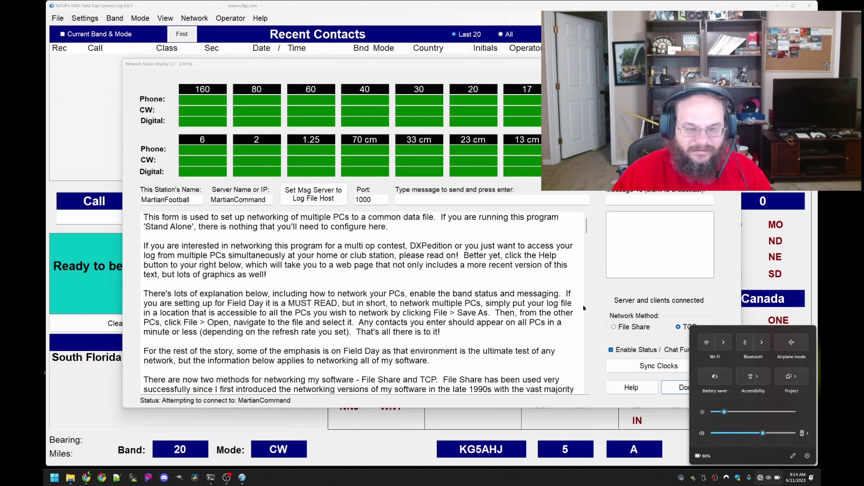
click(599, 268)
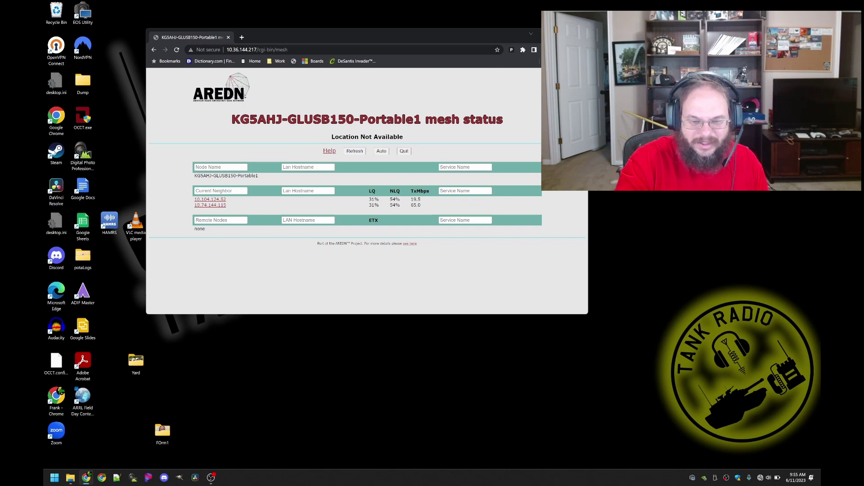
Turn on automatic refresh of the portable node's mesh status, and start the ARRL Field Day Contest Log with its existing station setup
click(382, 151)
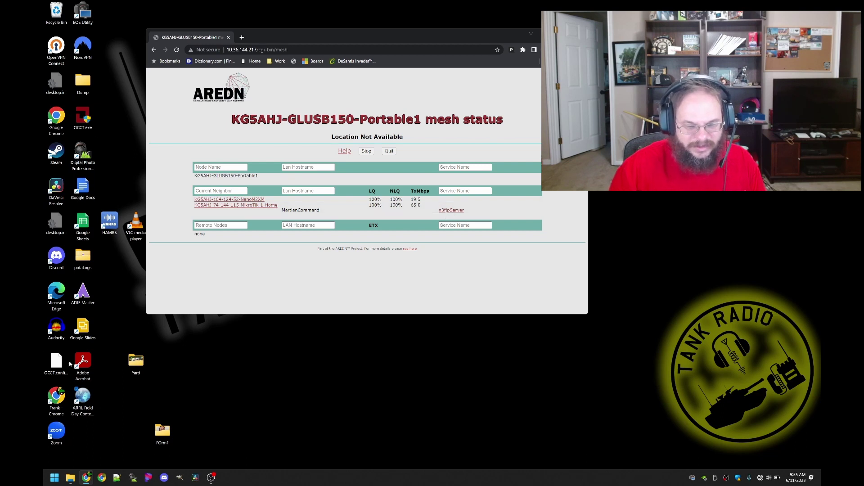
click(87, 401)
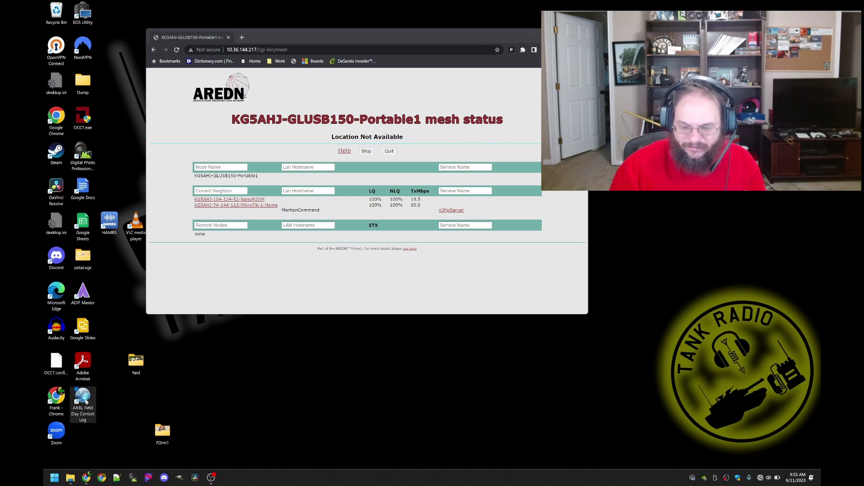
double_click(84, 398)
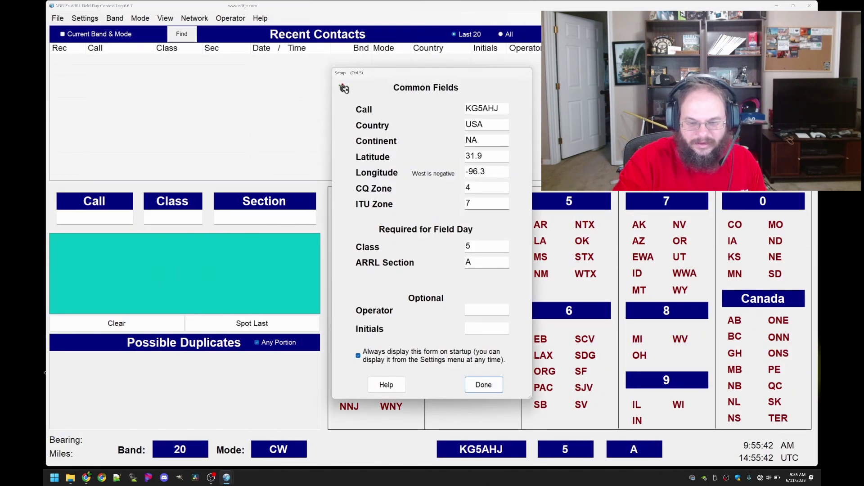
key(Return)
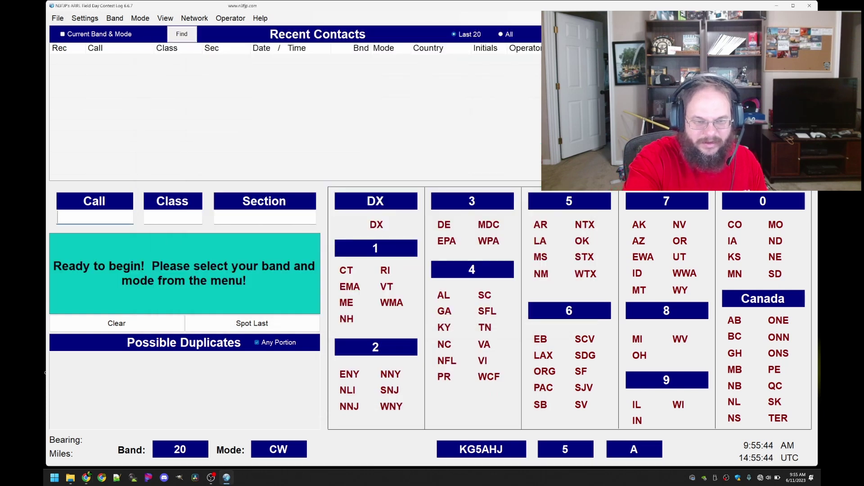
Check the server name MartianCommand and port 1000 in the network status display, and connect the log with the TCP network method
key(alt+n)
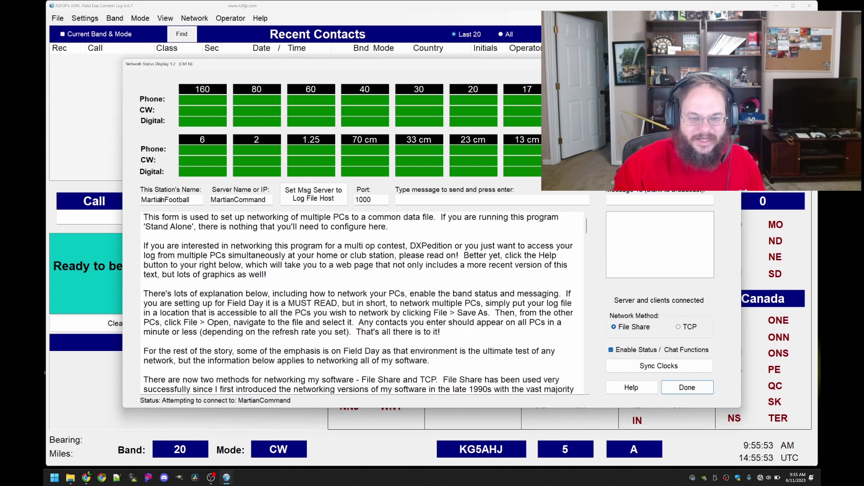
click(225, 199)
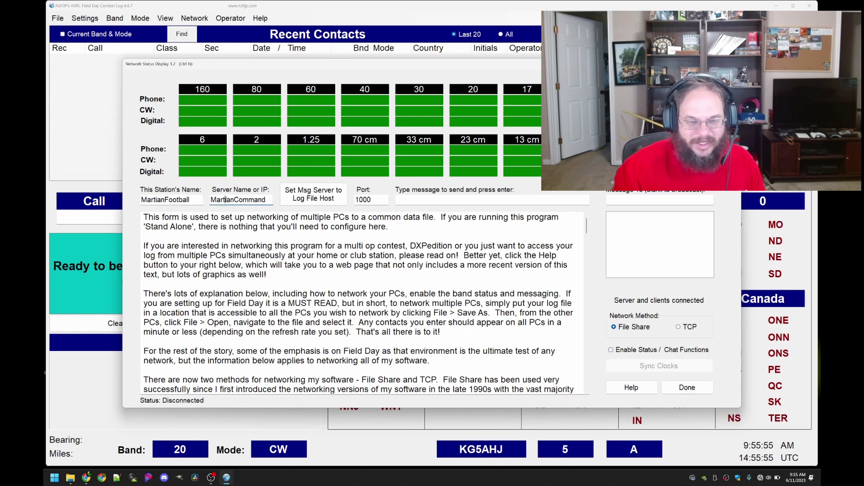
click(360, 200)
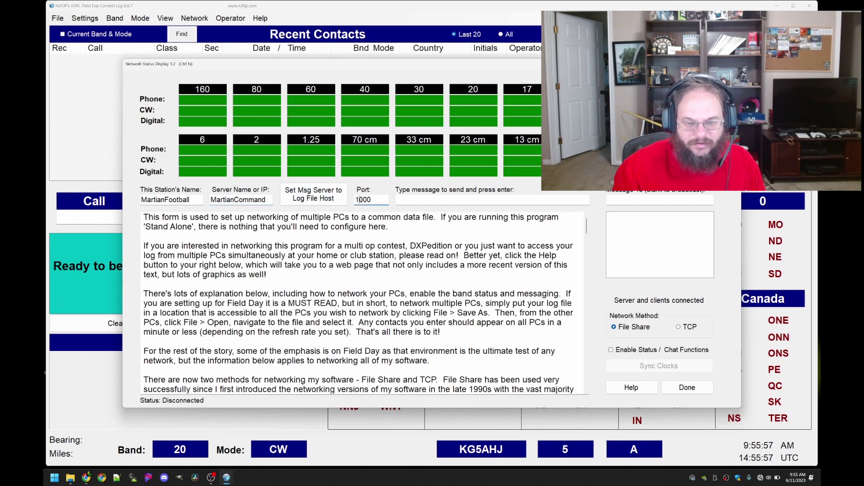
click(679, 327)
click(488, 271)
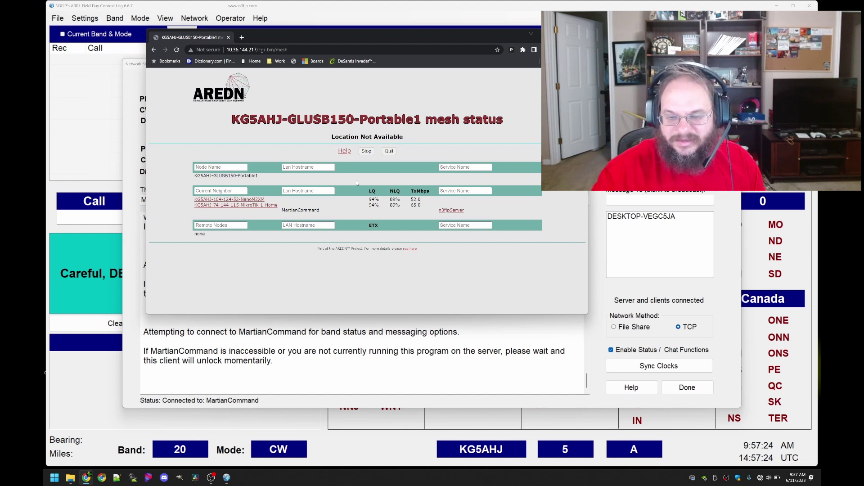
Return to the Field Day log and record a contact with K8MRD, class 1A, section NTX
key(alt+Tab)
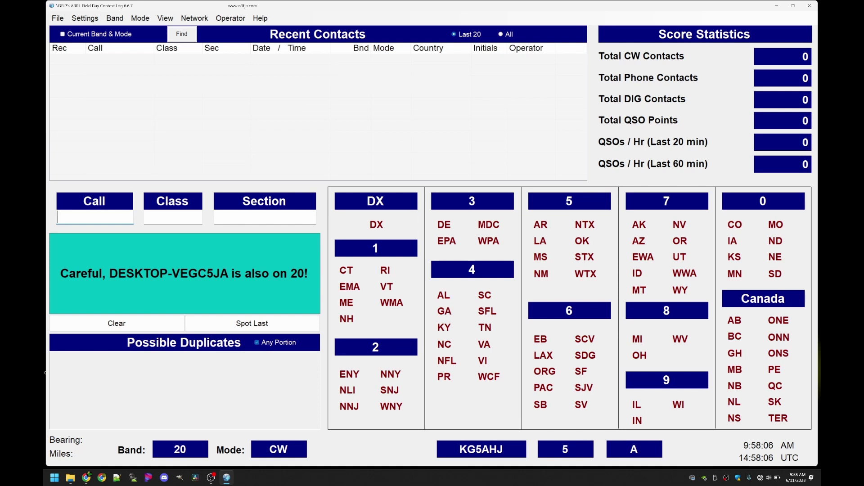
text(K)
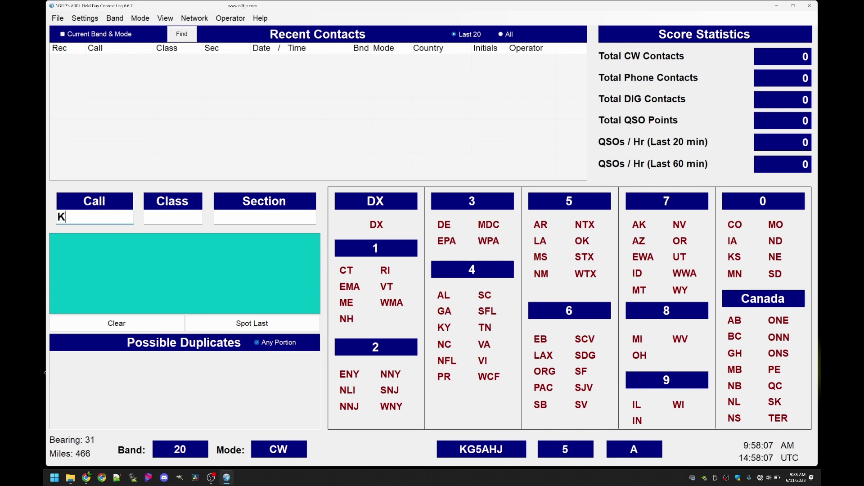
text(8MRD)
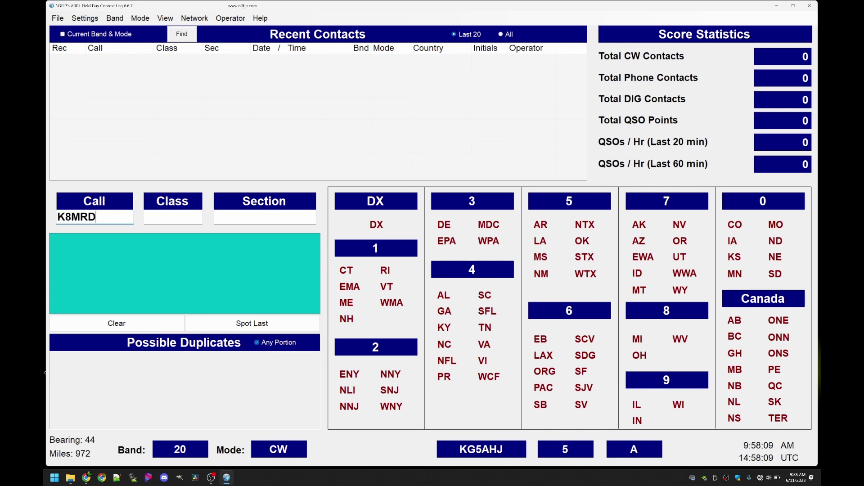
key(Tab)
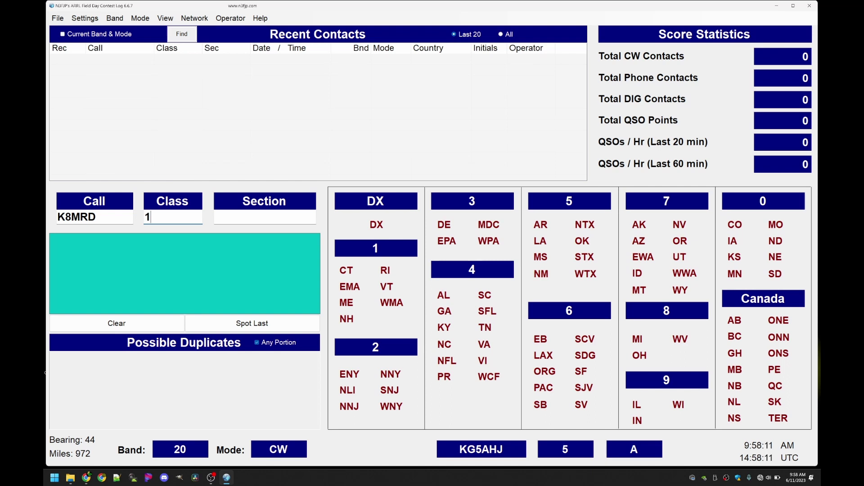
key(Tab)
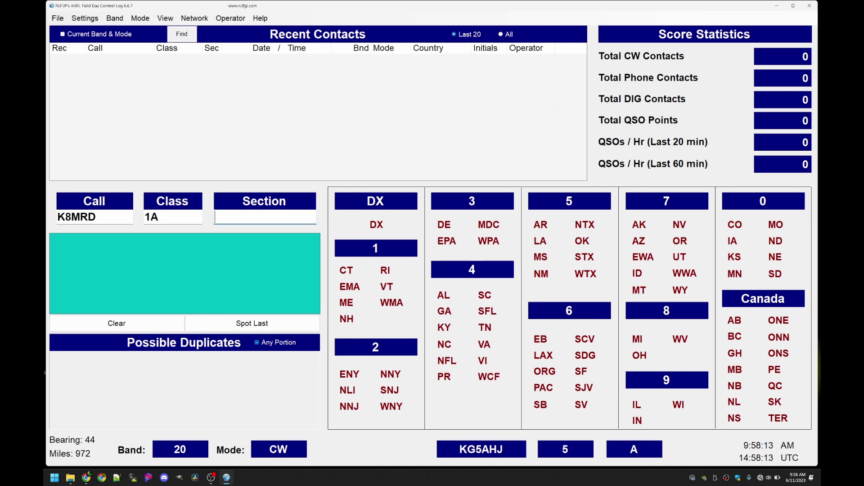
text(NTX)
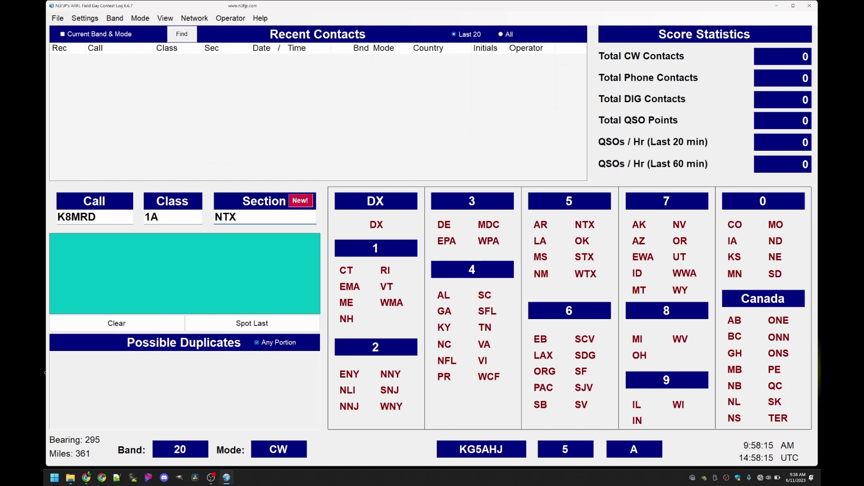
key(Return)
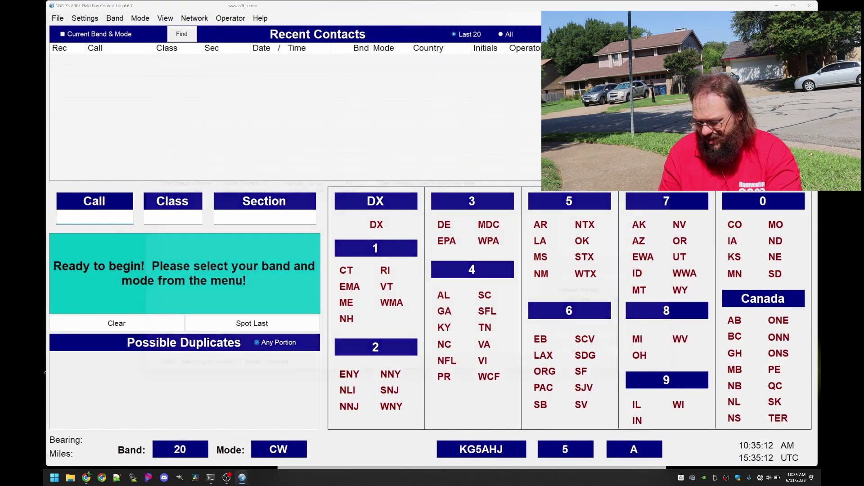
key(ctrl+n)
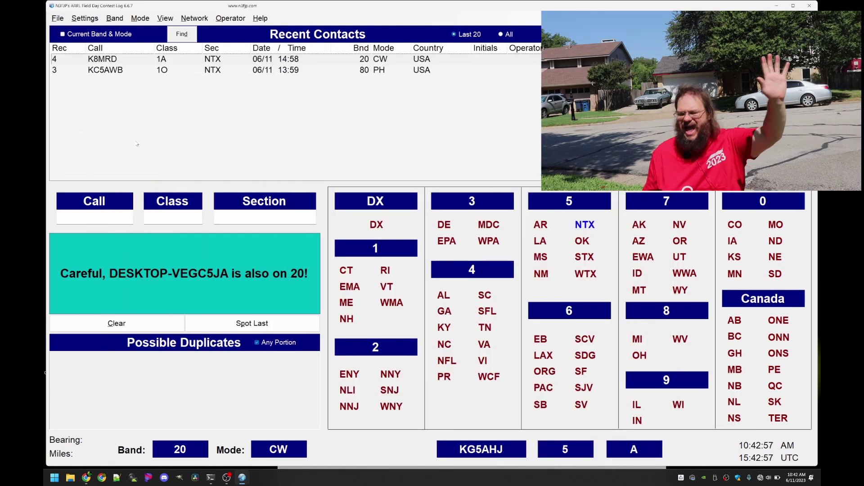
click(87, 215)
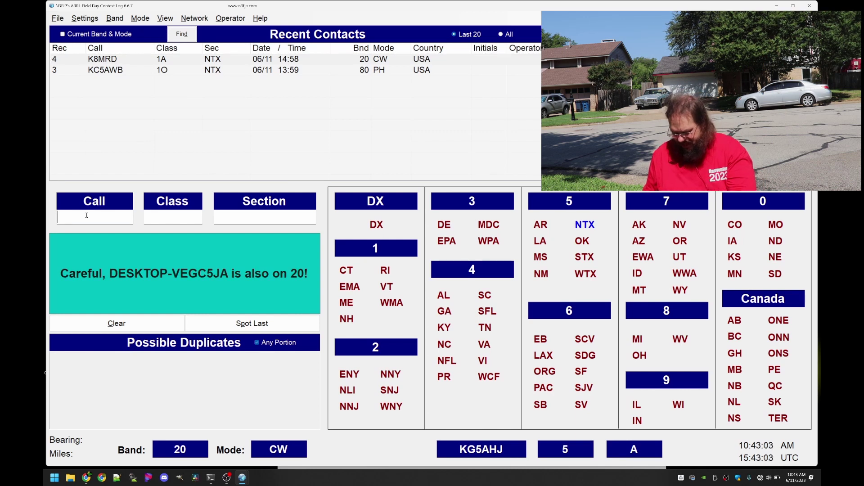
text(N)
text(8YO)
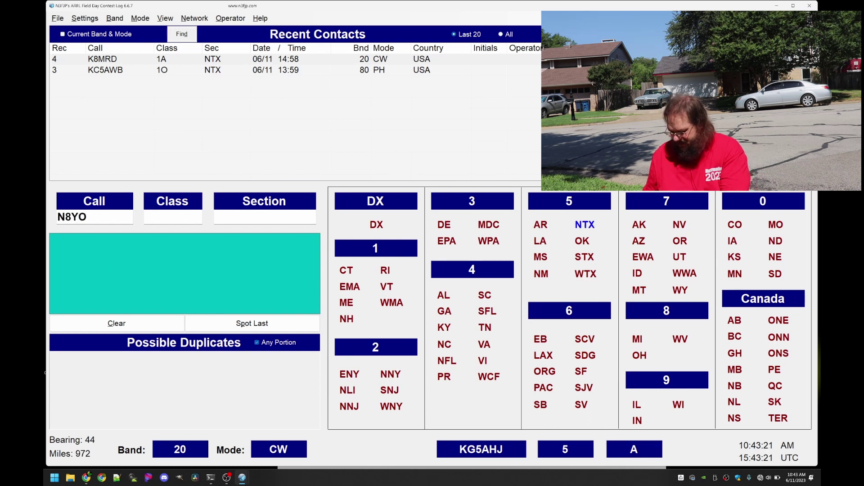
key(Tab)
key(Tab)
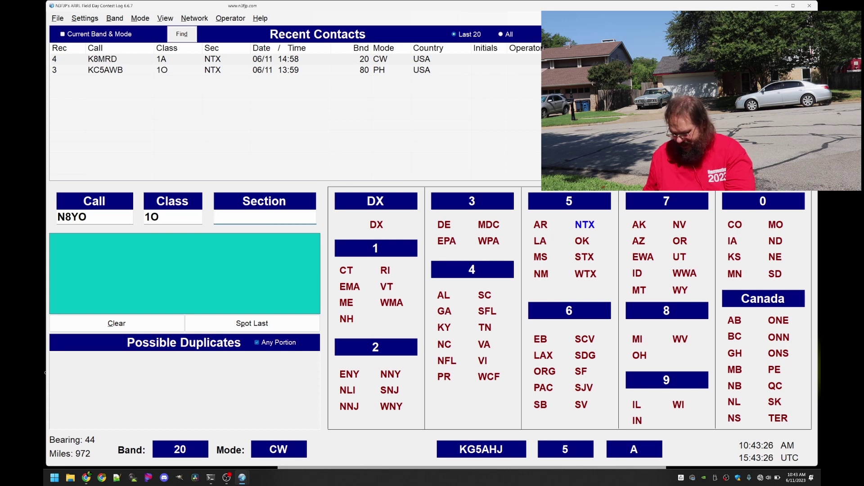
text(MI)
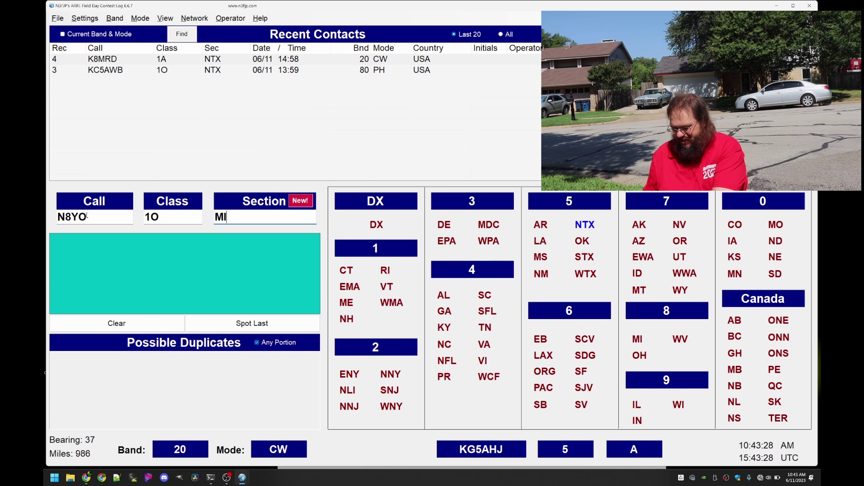
key(Return)
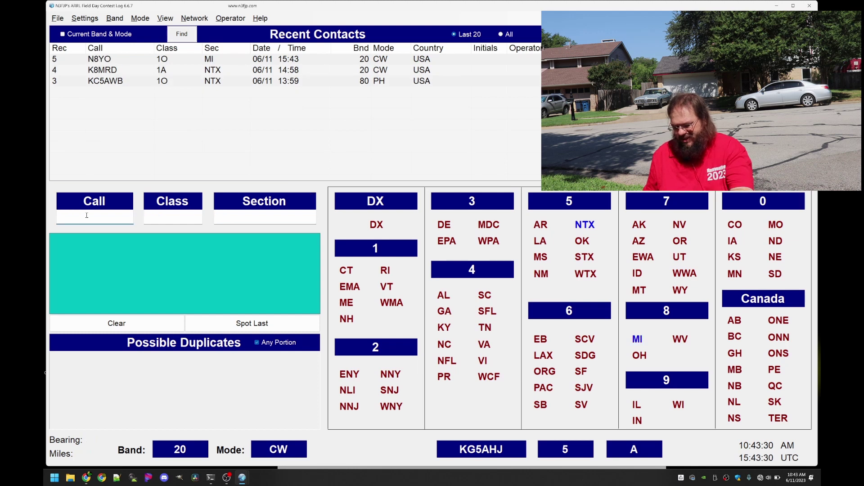